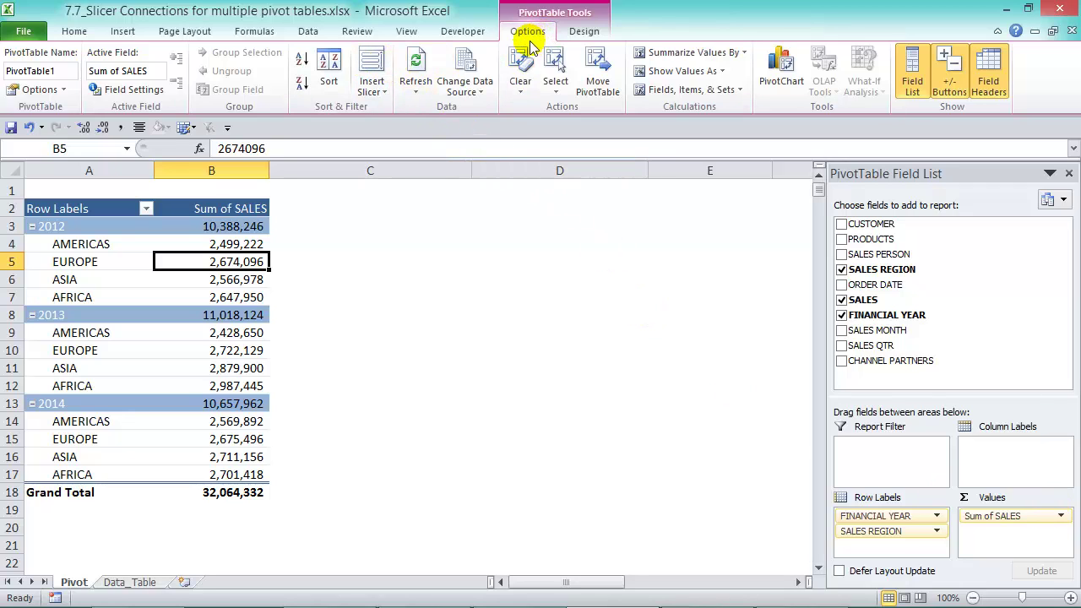
Insert a SALES QTR slicer, shrink it to 4.6 cm high, and place it beside the pivot table.
click(372, 69)
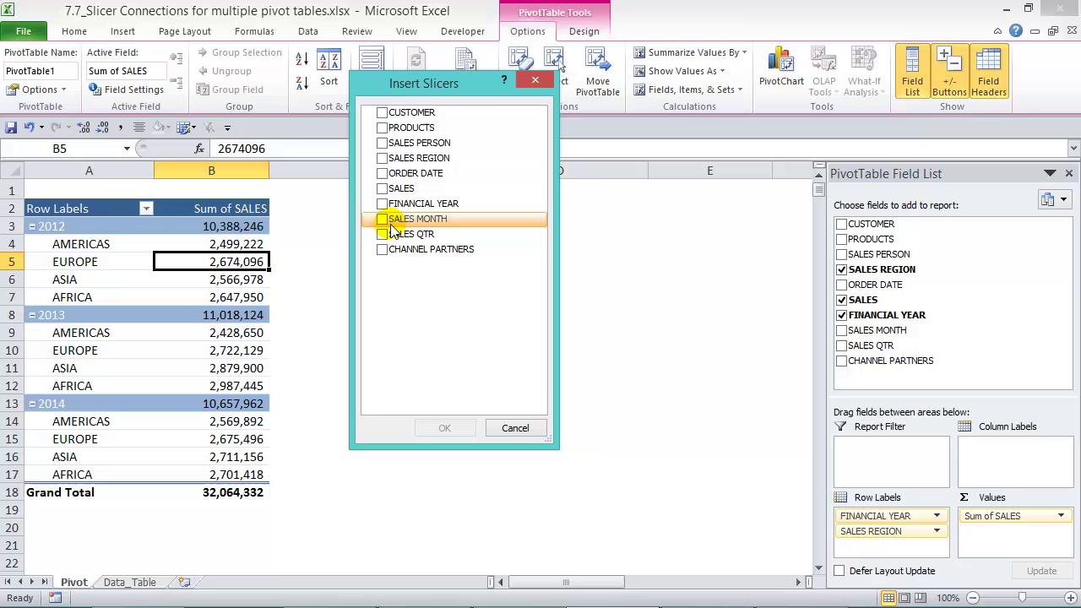
click(445, 427)
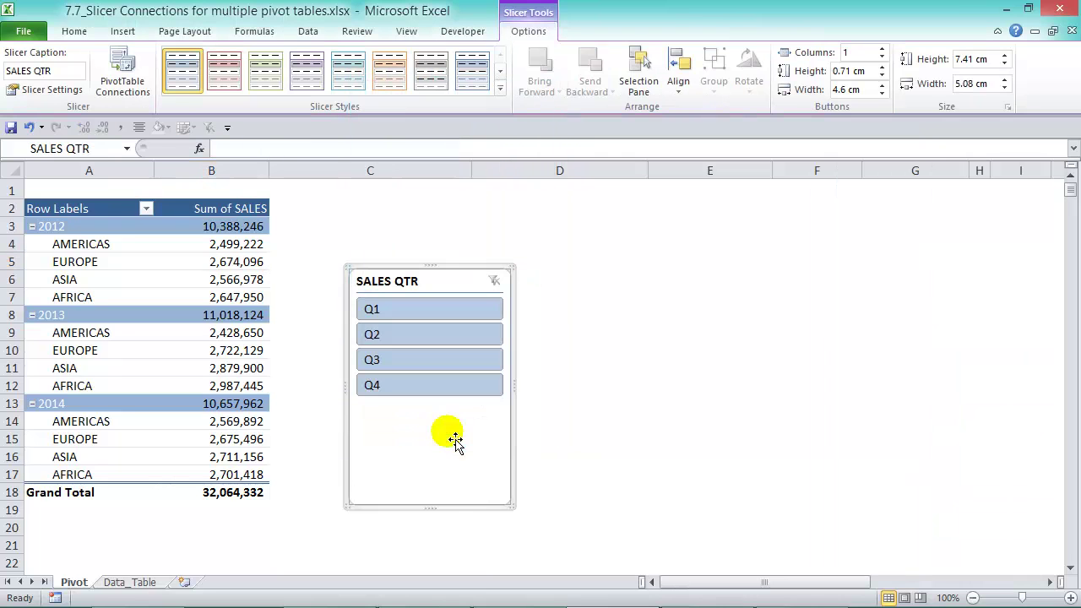
drag(435, 515, 453, 418)
drag(449, 291, 414, 198)
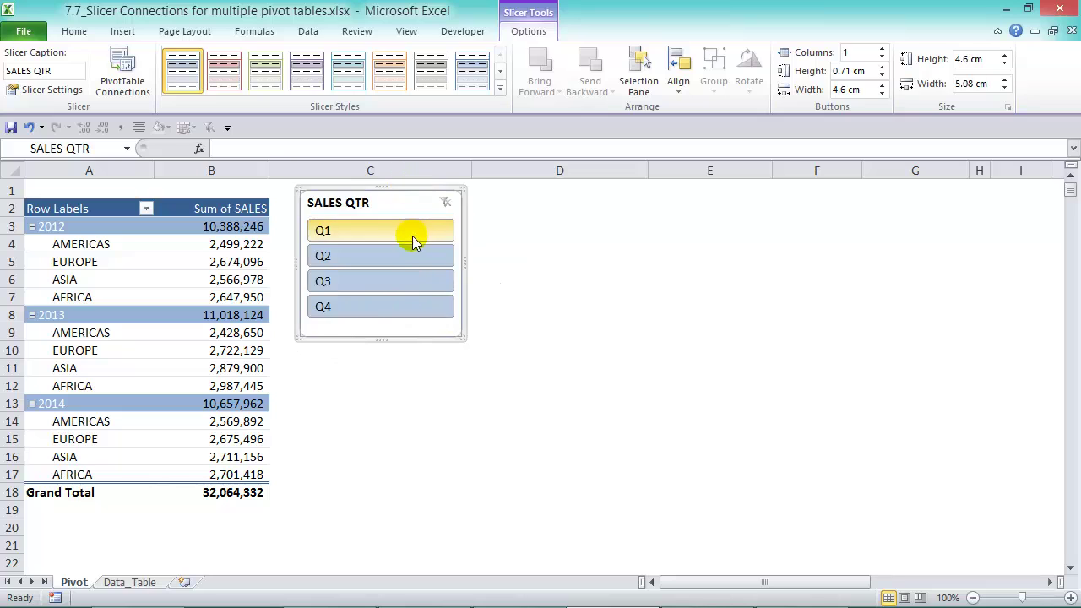
Filter the pivot by Q1, Q2, Q3 and Q4 in turn, then clear the quarter filter.
click(414, 235)
click(401, 264)
click(397, 282)
click(391, 309)
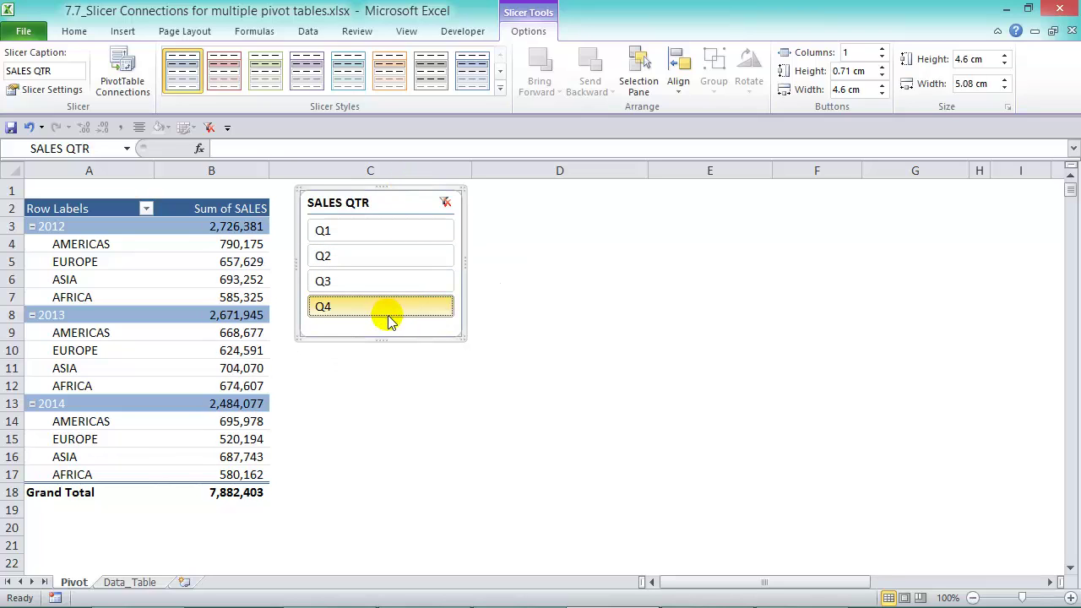
click(445, 203)
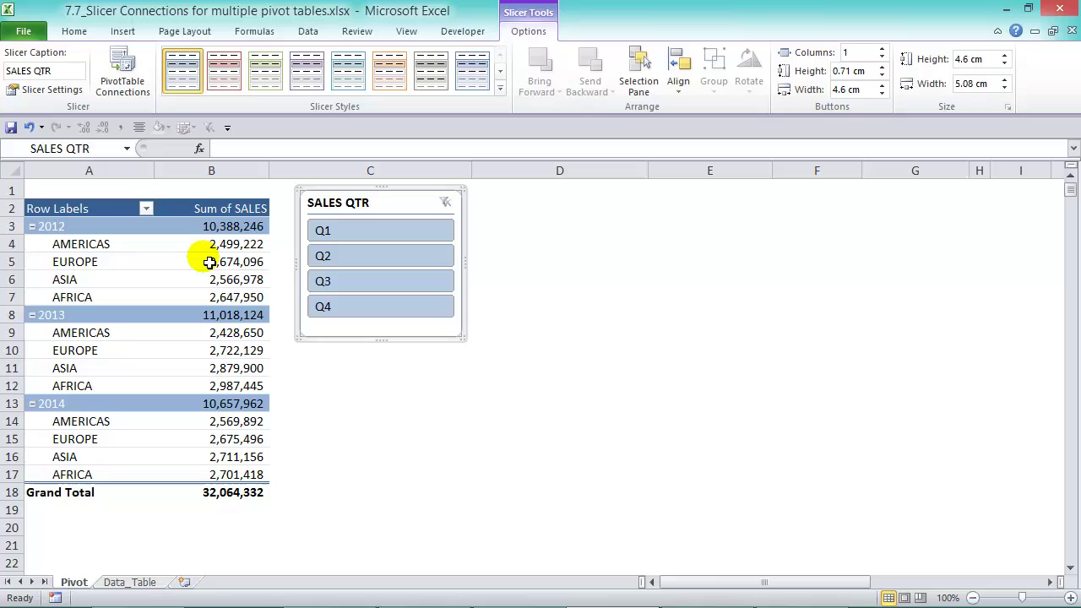
From the Data_Table sales data, insert a PivotTable on the existing Pivot sheet at E2.
key(Escape)
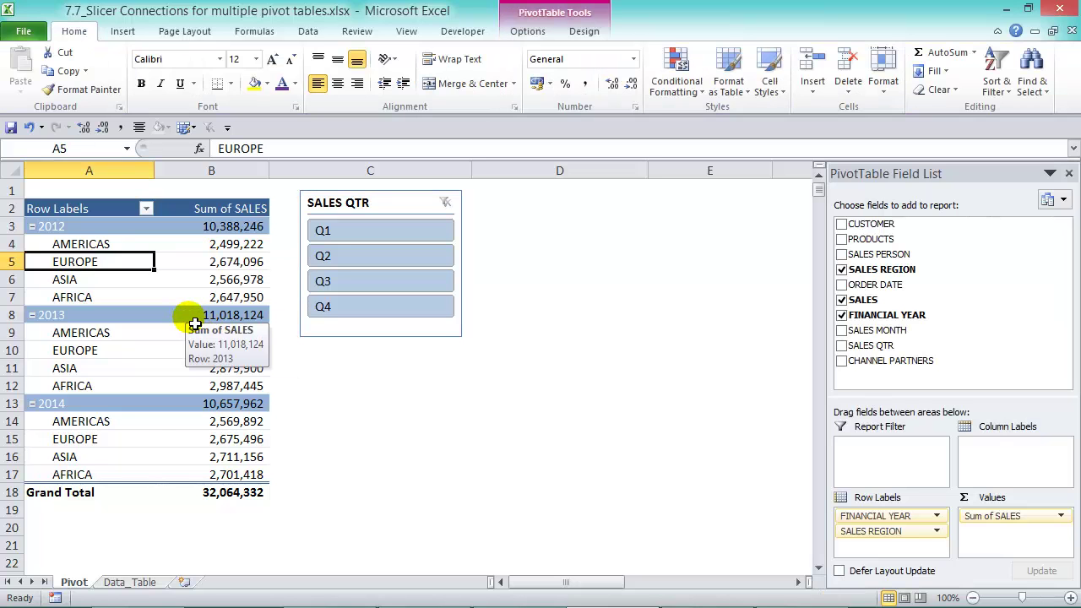
click(126, 582)
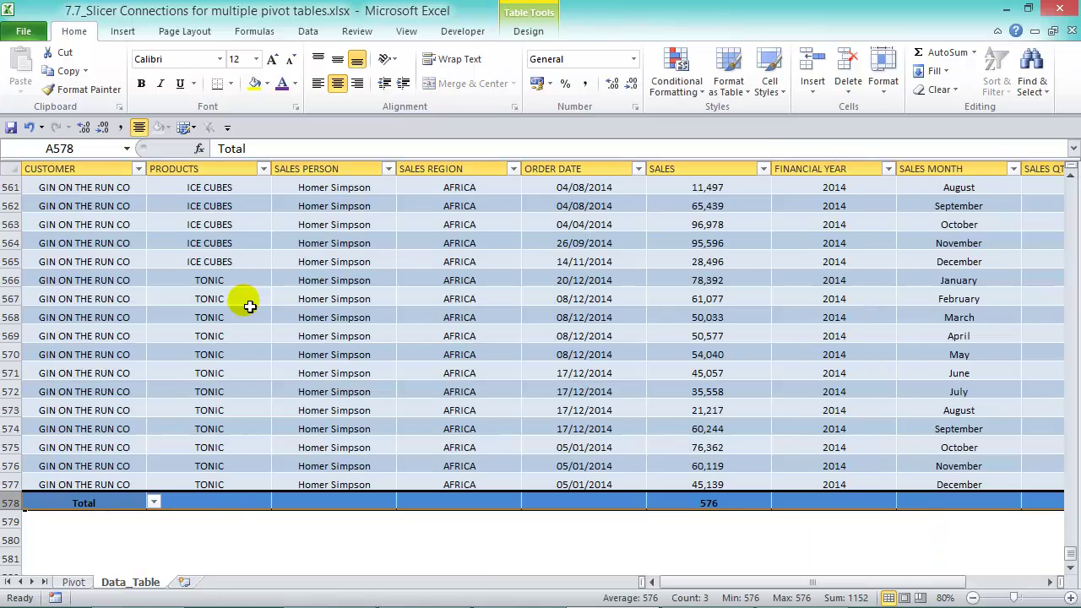
click(264, 286)
click(123, 31)
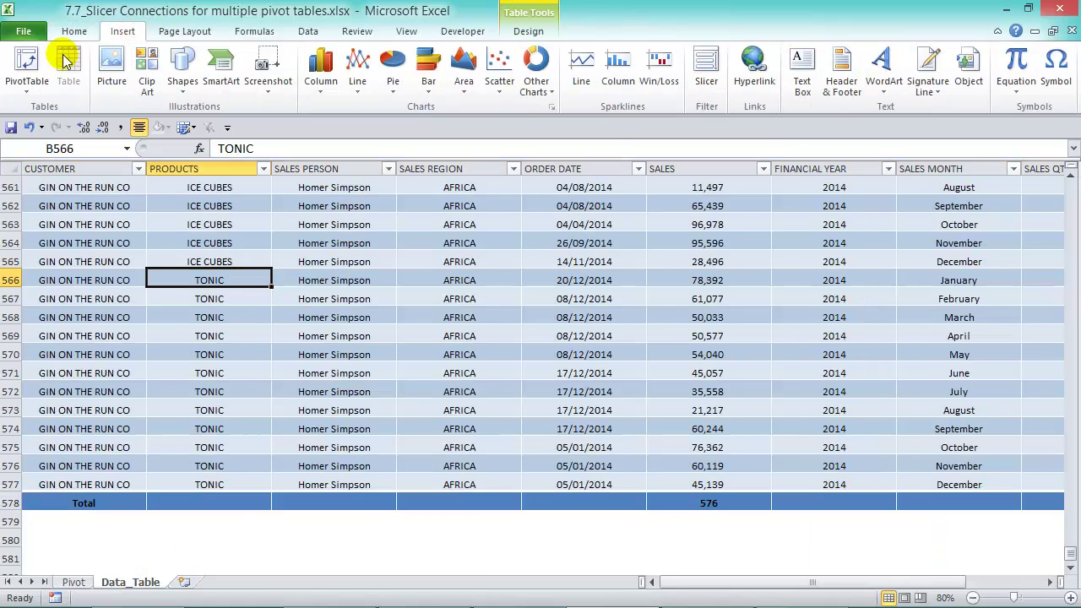
click(28, 60)
click(311, 308)
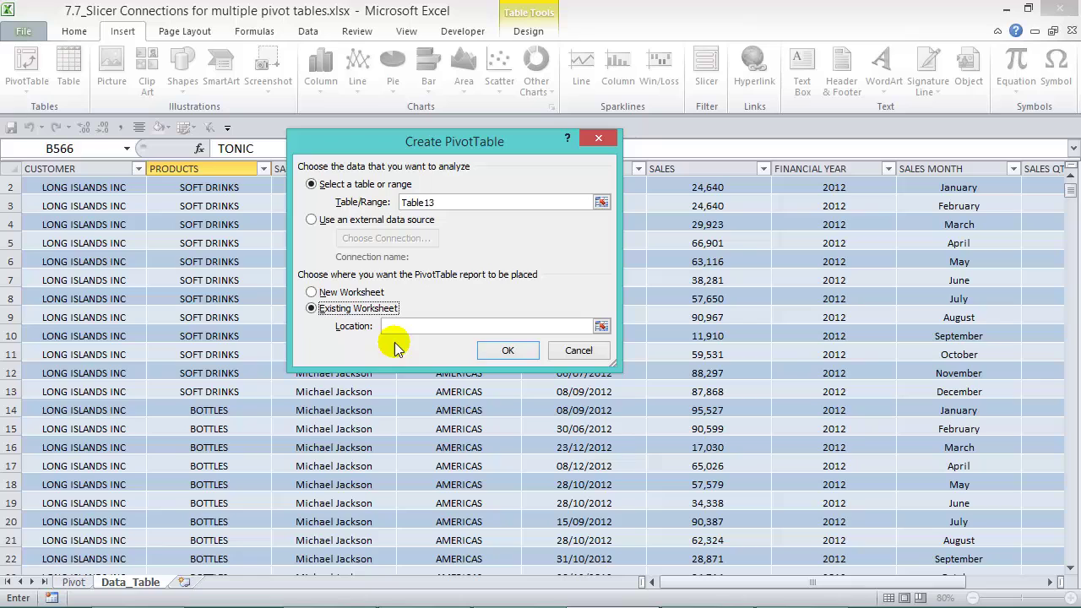
click(76, 583)
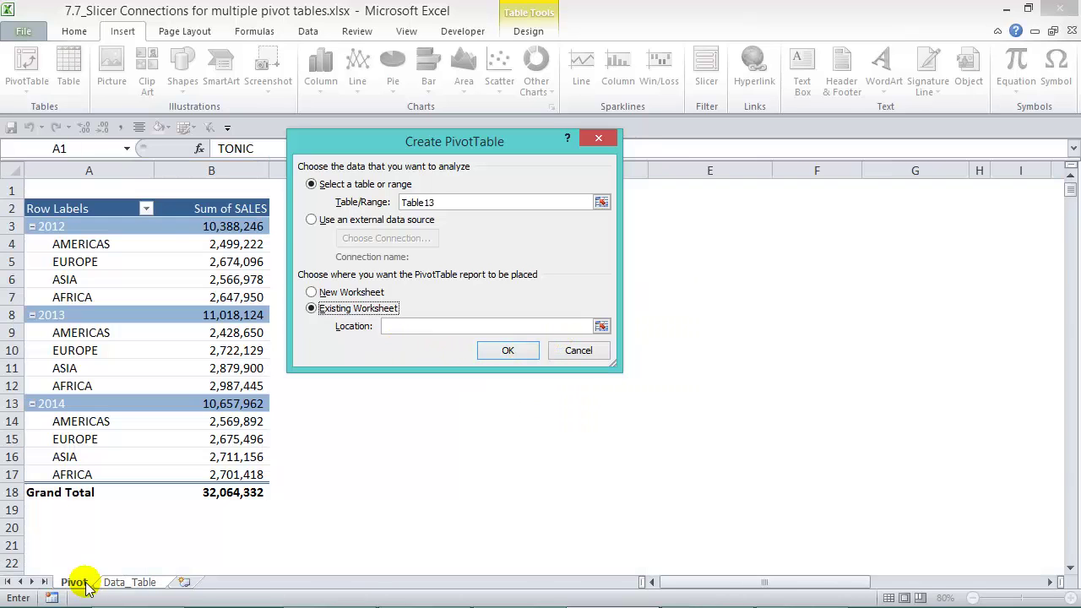
drag(411, 151, 359, 337)
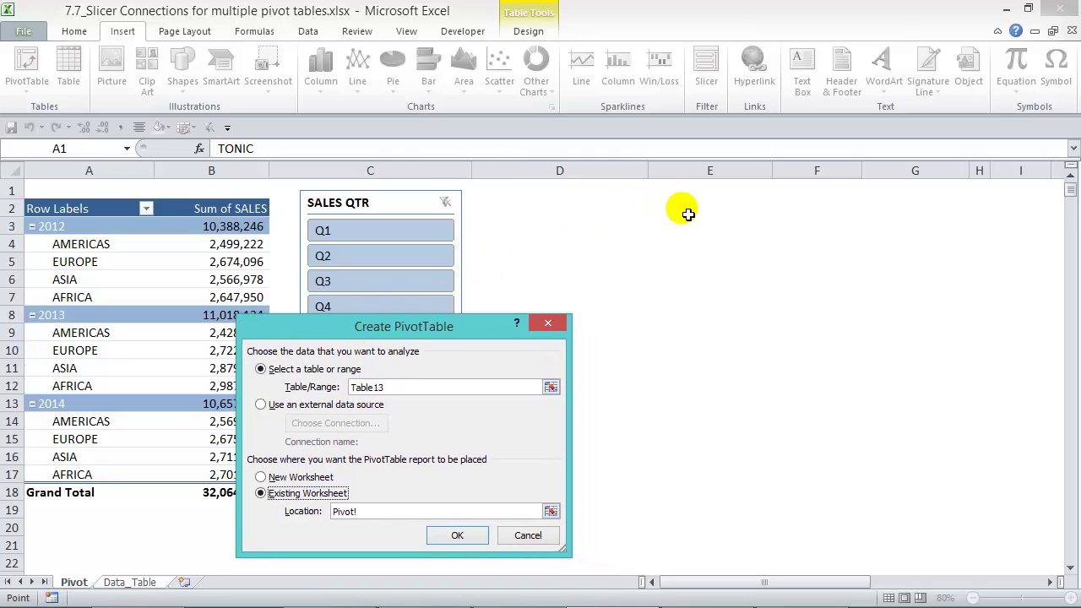
click(456, 535)
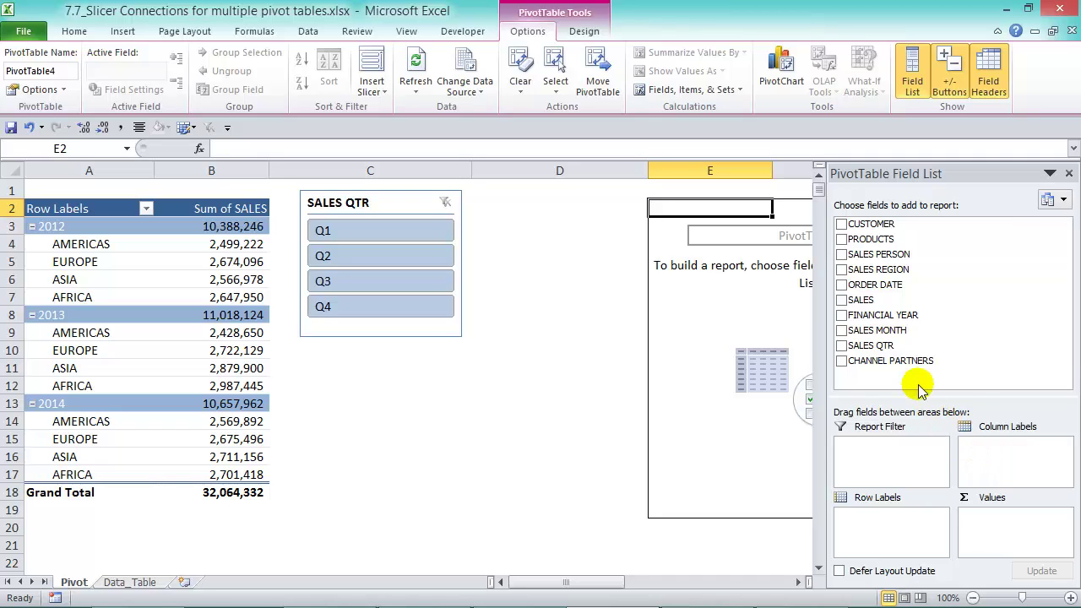
Build the second pivot: SALES PERSON and SALES MONTH as rows, Sum of SALES as values; widen column F.
drag(904, 253, 902, 532)
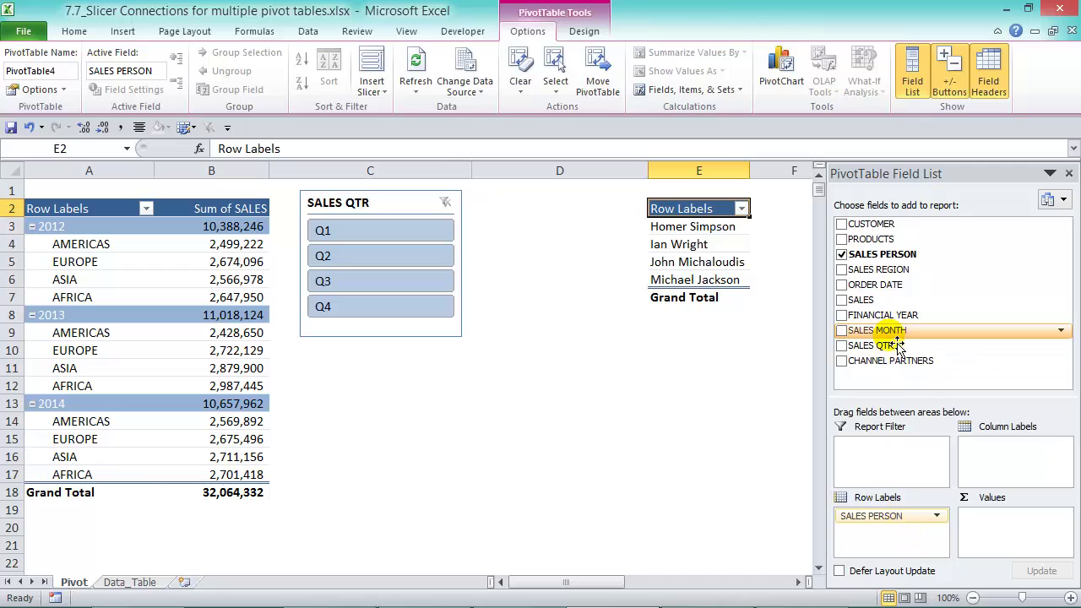
drag(889, 334, 900, 542)
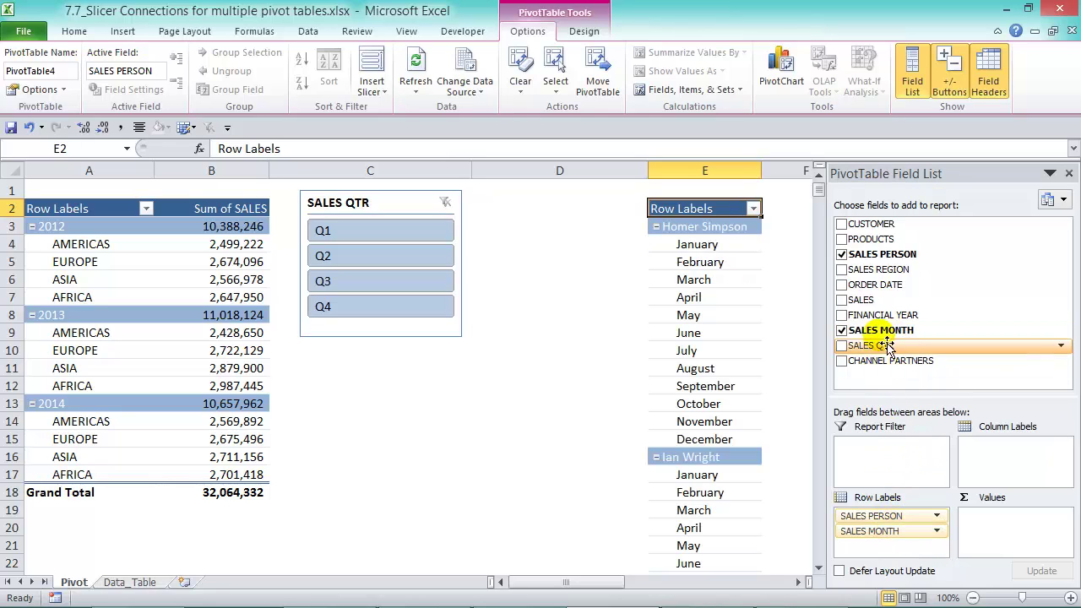
drag(884, 312, 1053, 525)
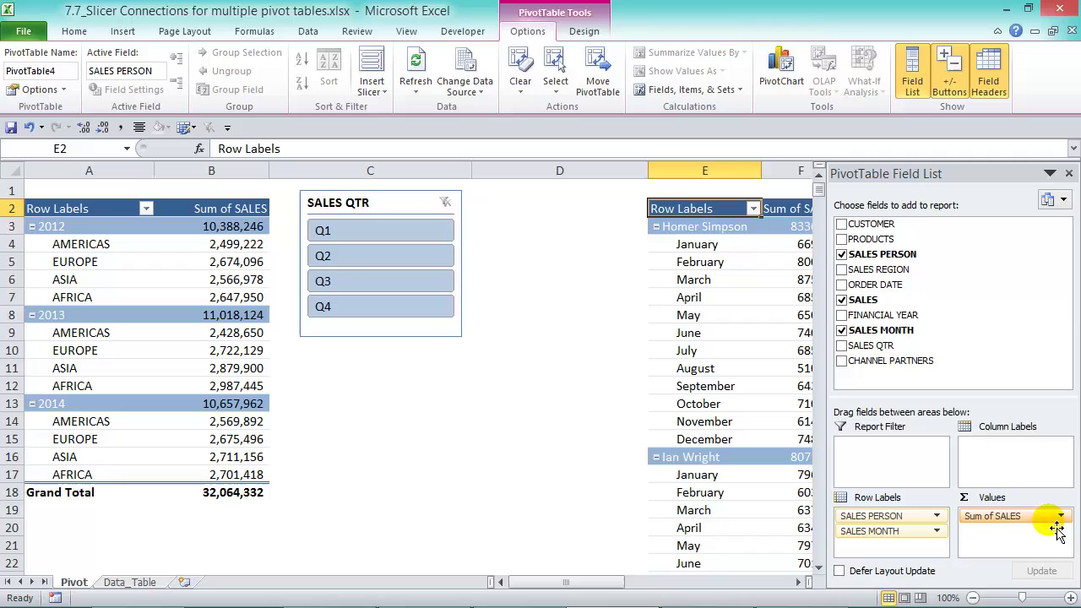
click(1069, 174)
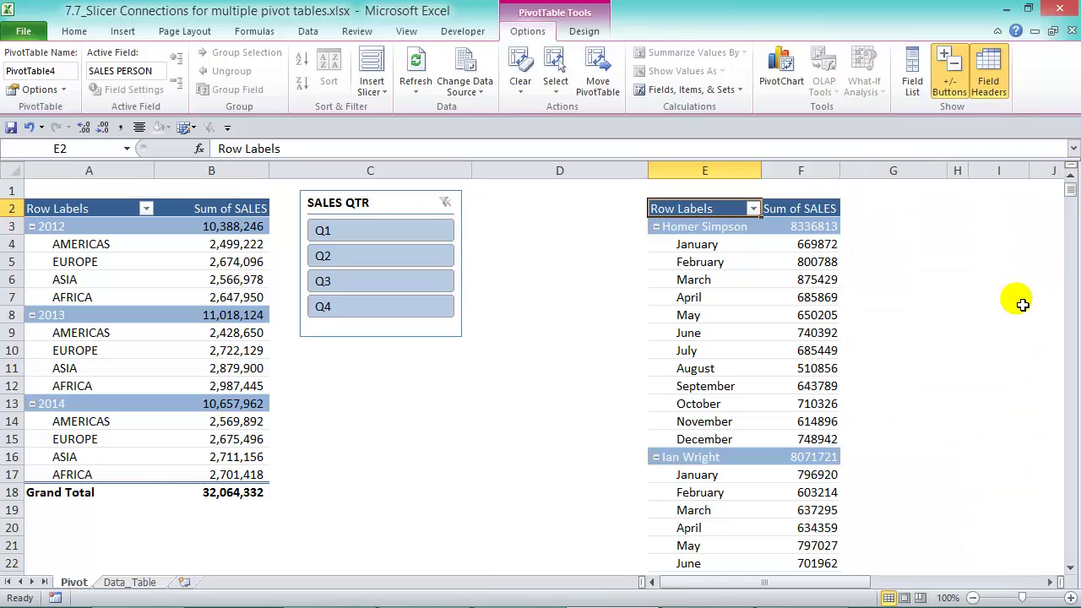
drag(873, 171, 874, 171)
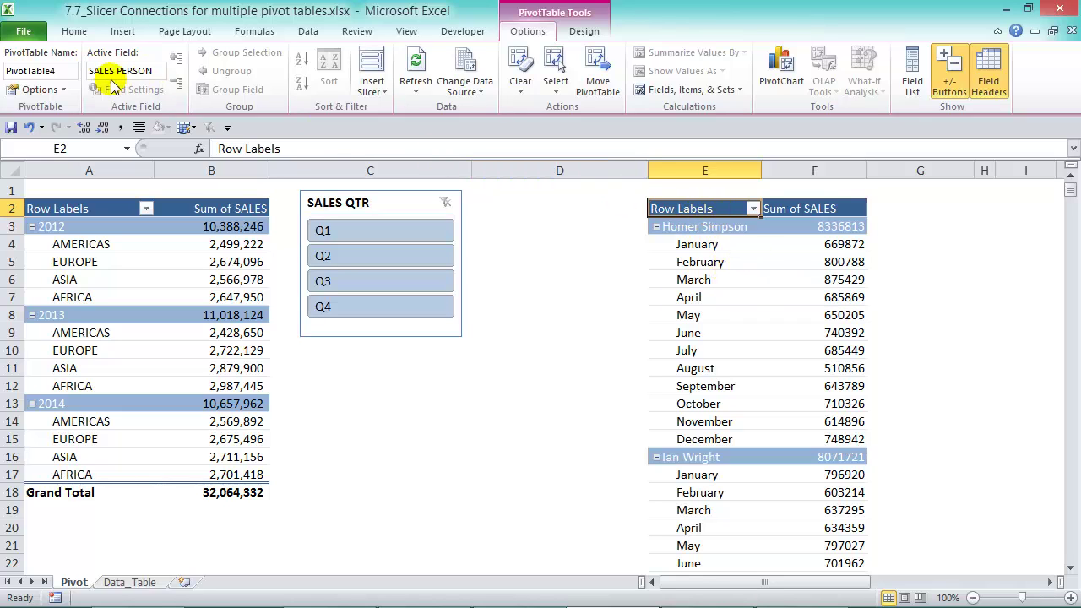
Rename the second pivot table to PivotTable2.
click(127, 262)
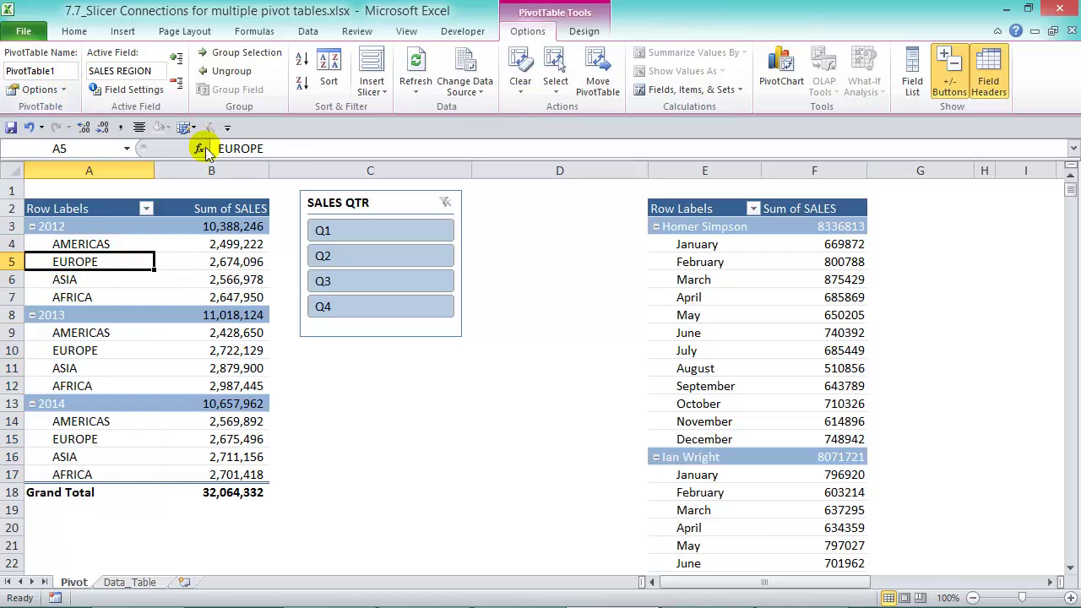
click(710, 284)
click(75, 75)
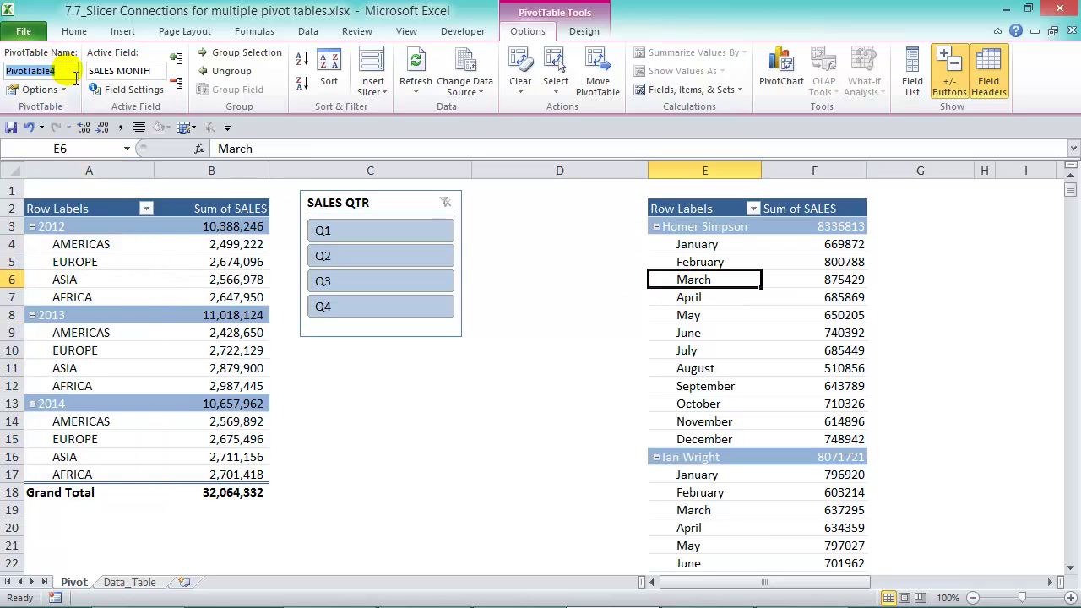
key(Return)
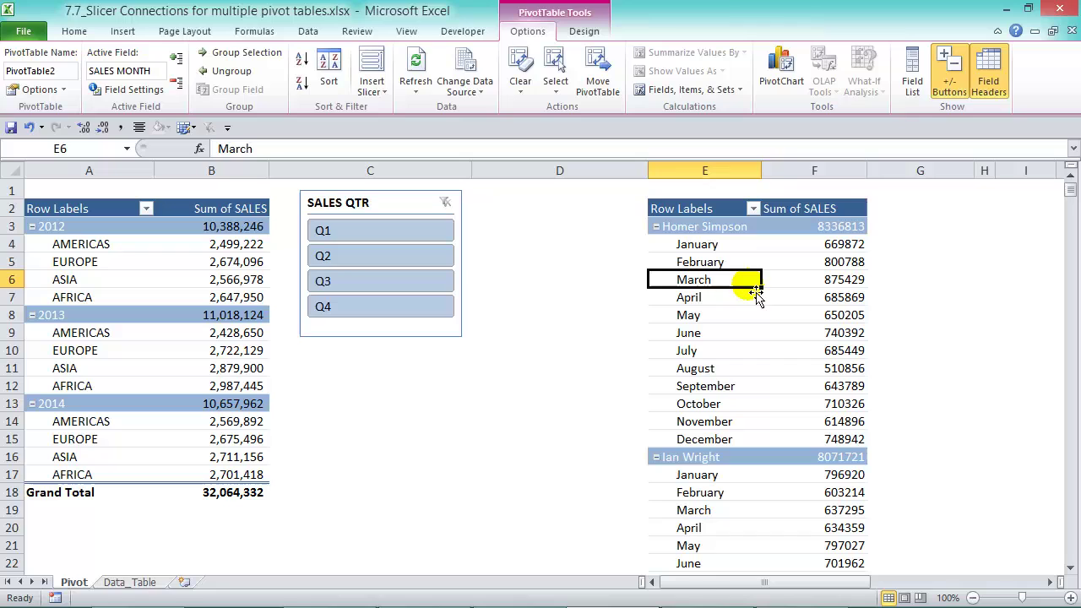
Insert a PRODUCTS slicer, move it beside SALES QTR, and shorten it to fit its items.
click(374, 73)
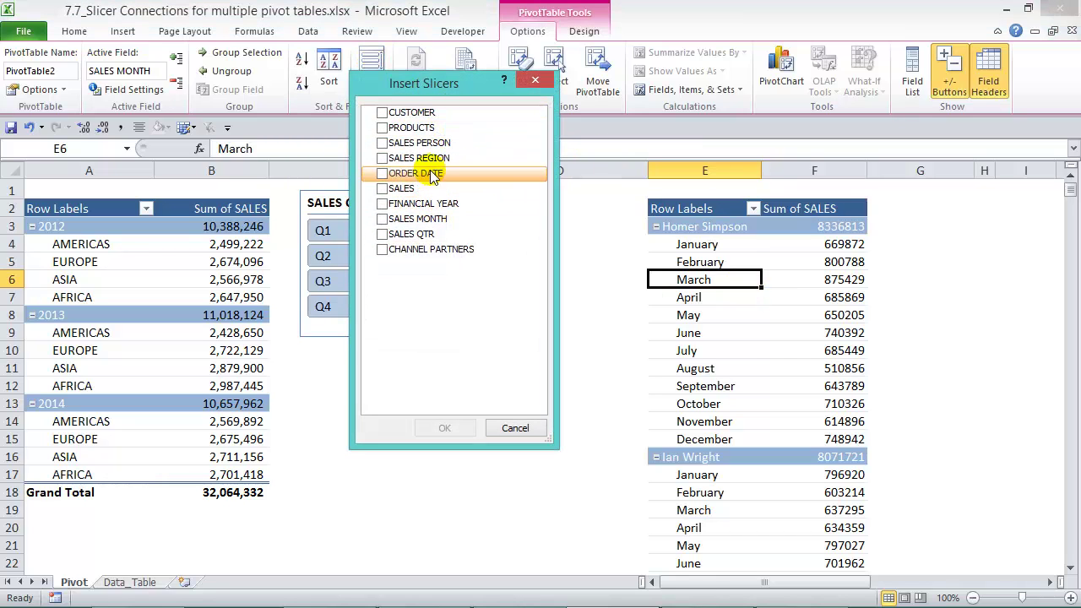
click(383, 128)
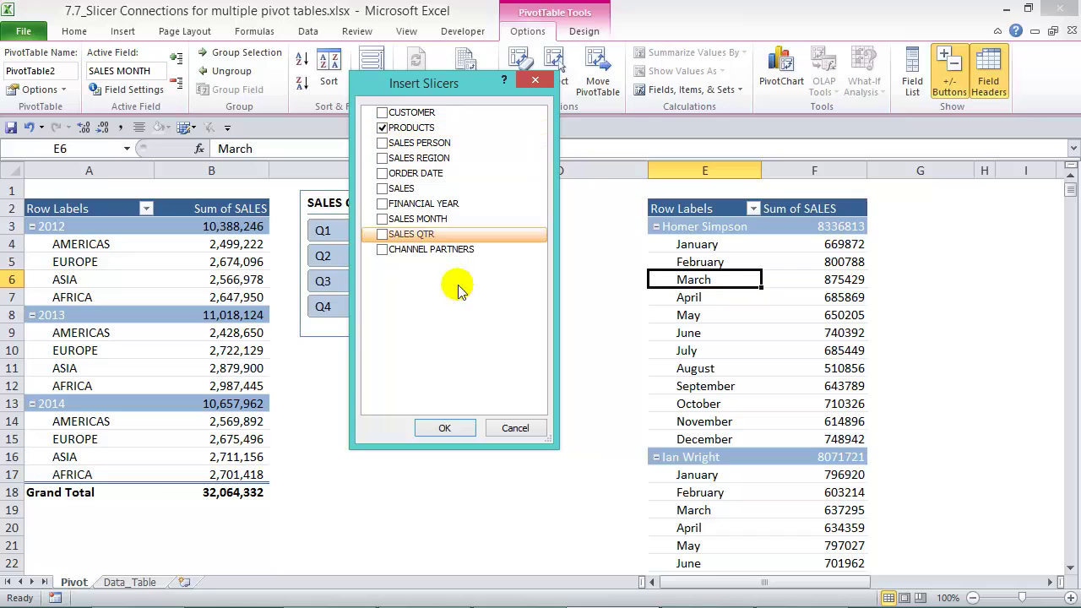
click(444, 428)
drag(577, 270, 574, 197)
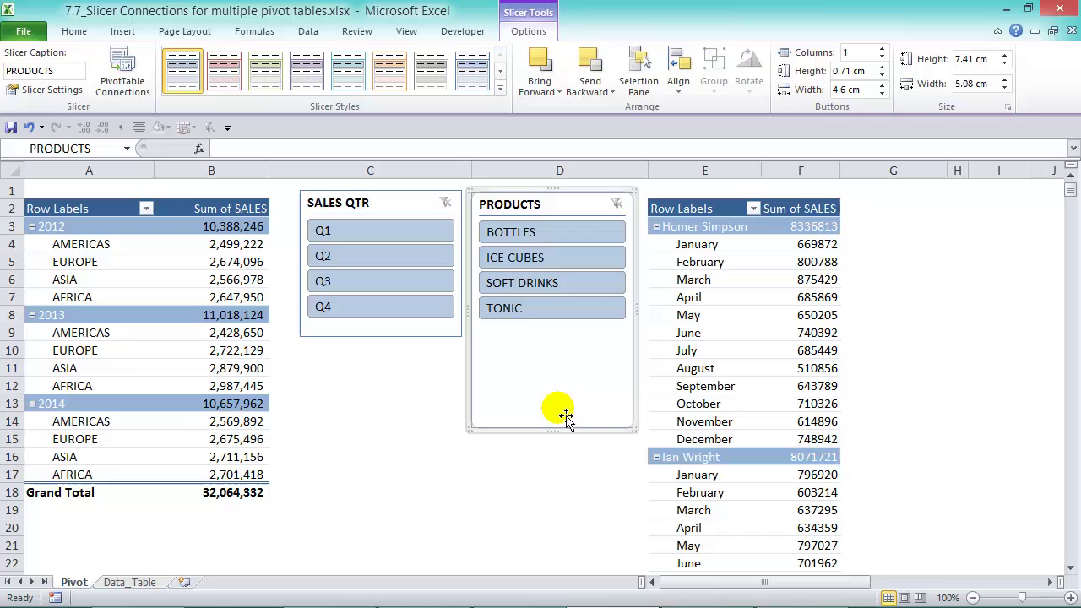
drag(560, 440, 560, 340)
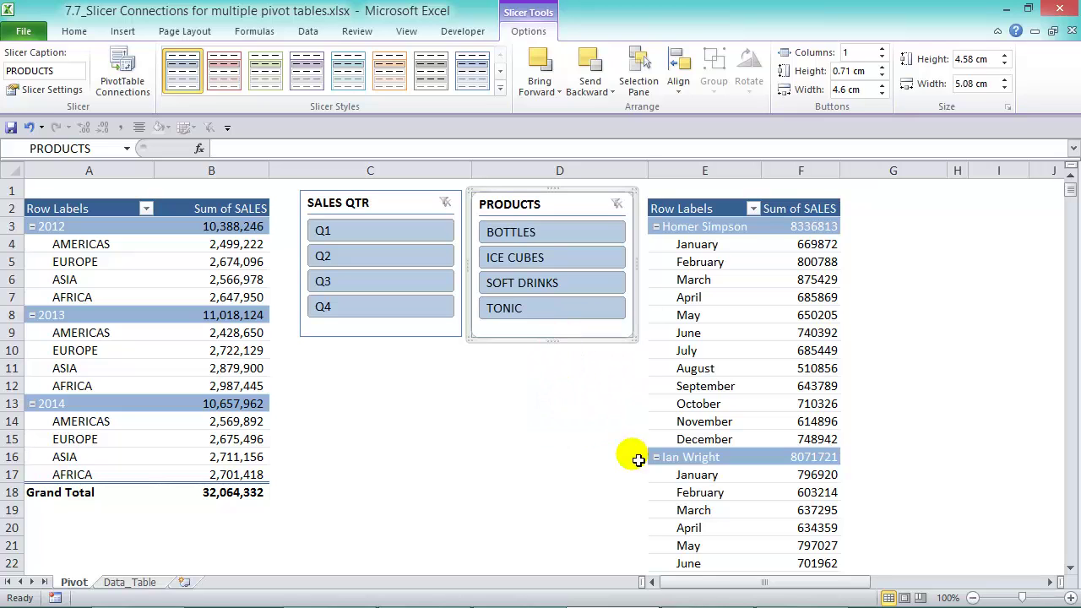
Filter the right pivot by BOTTLES, ICE CUBES, SOFT DRINKS and TONIC in turn, then clear the filter.
click(601, 236)
click(593, 264)
click(586, 283)
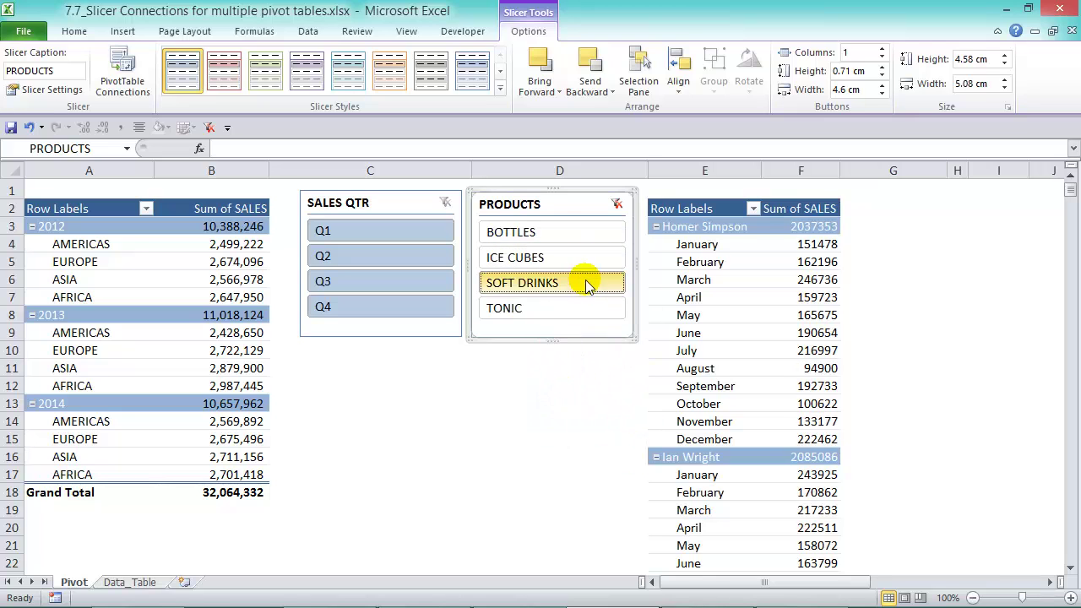
click(596, 309)
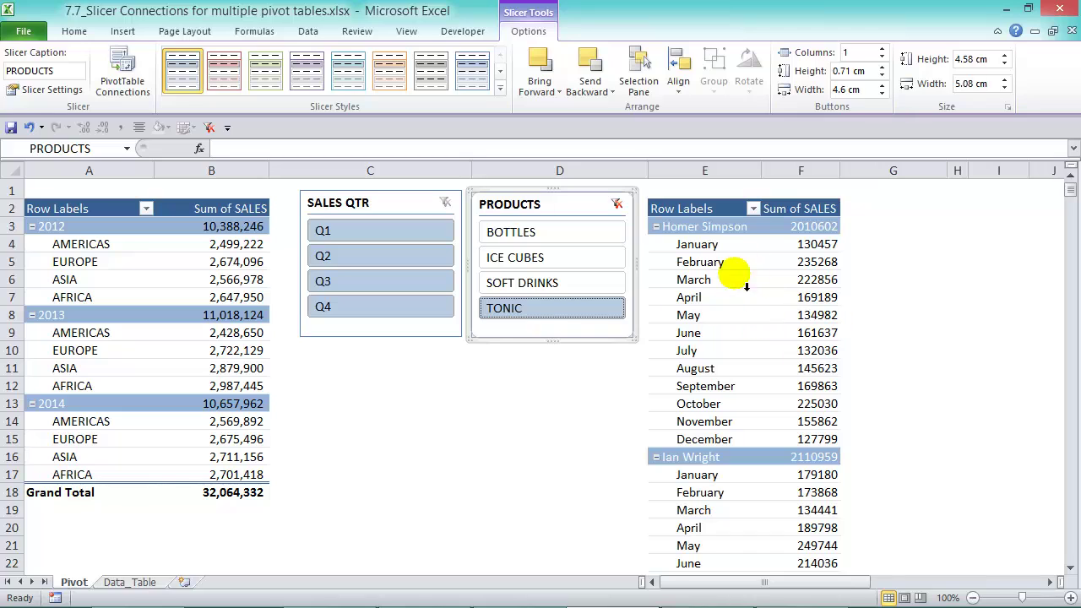
click(618, 204)
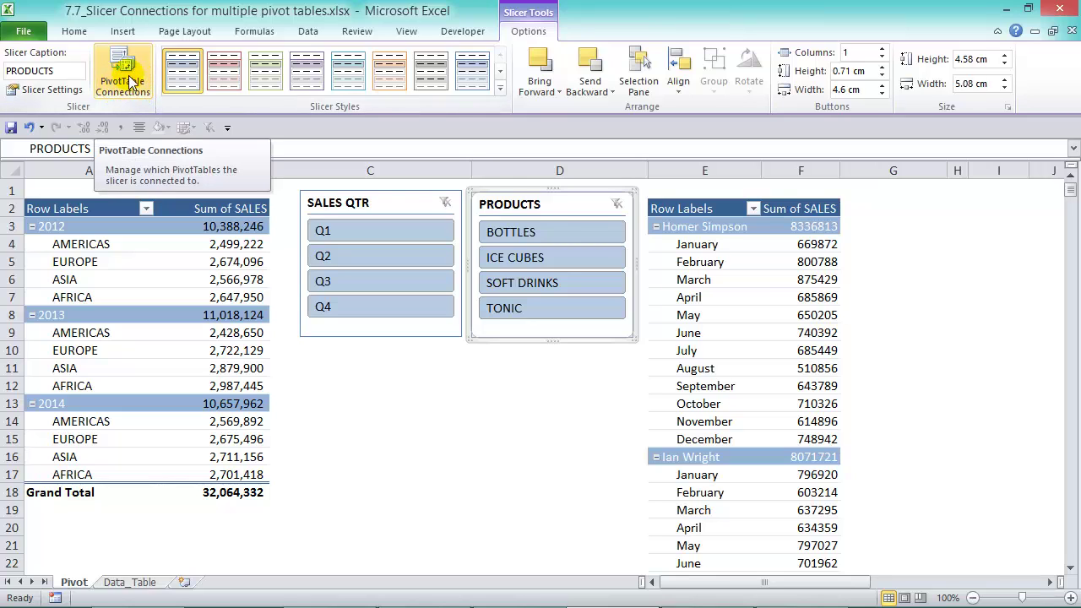
Connect the PRODUCTS slicer to PivotTable1 in addition to PivotTable2.
right_click(571, 205)
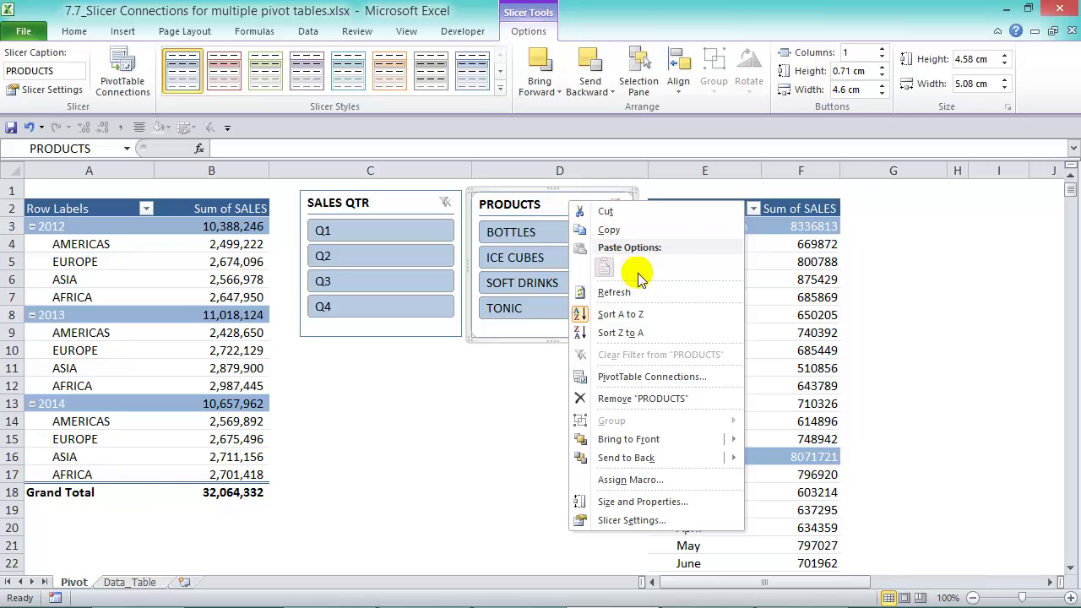
click(706, 378)
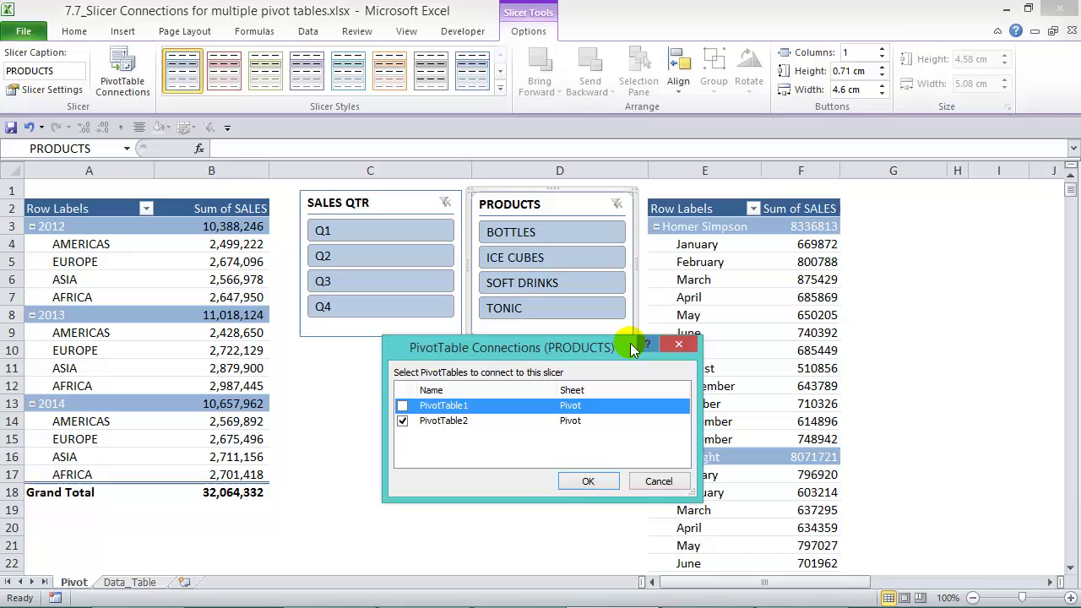
drag(632, 343, 556, 365)
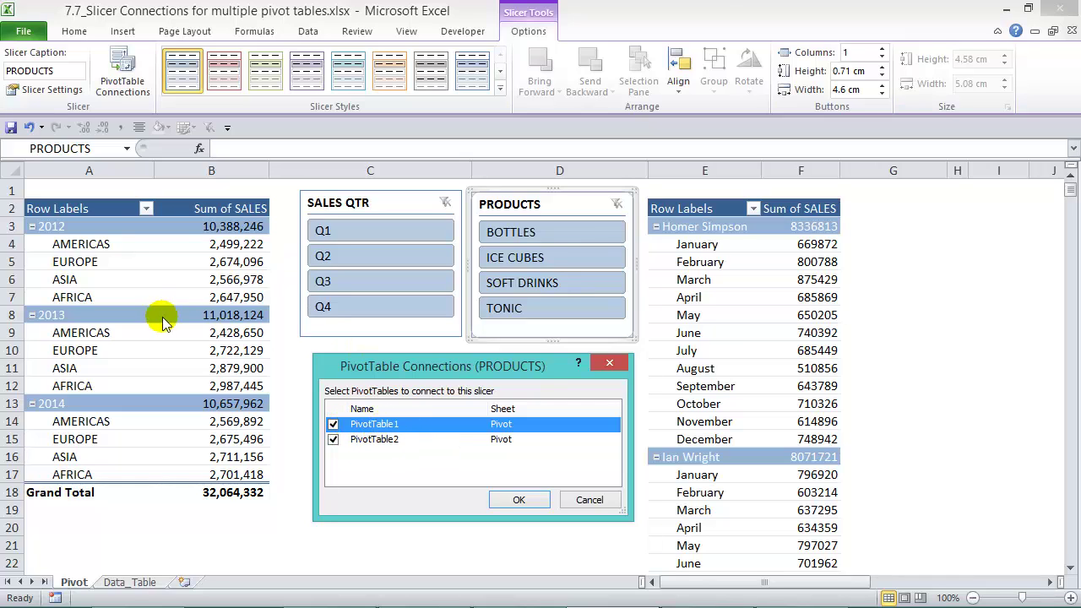
click(515, 499)
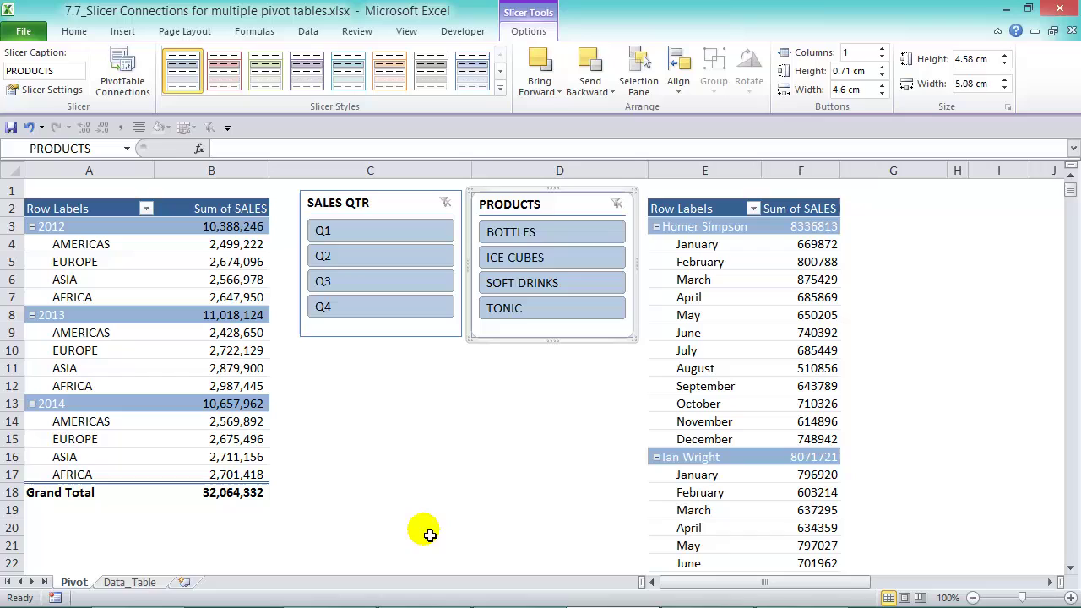
Connect the SALES QTR slicer to PivotTable2 as well as PivotTable1.
right_click(392, 205)
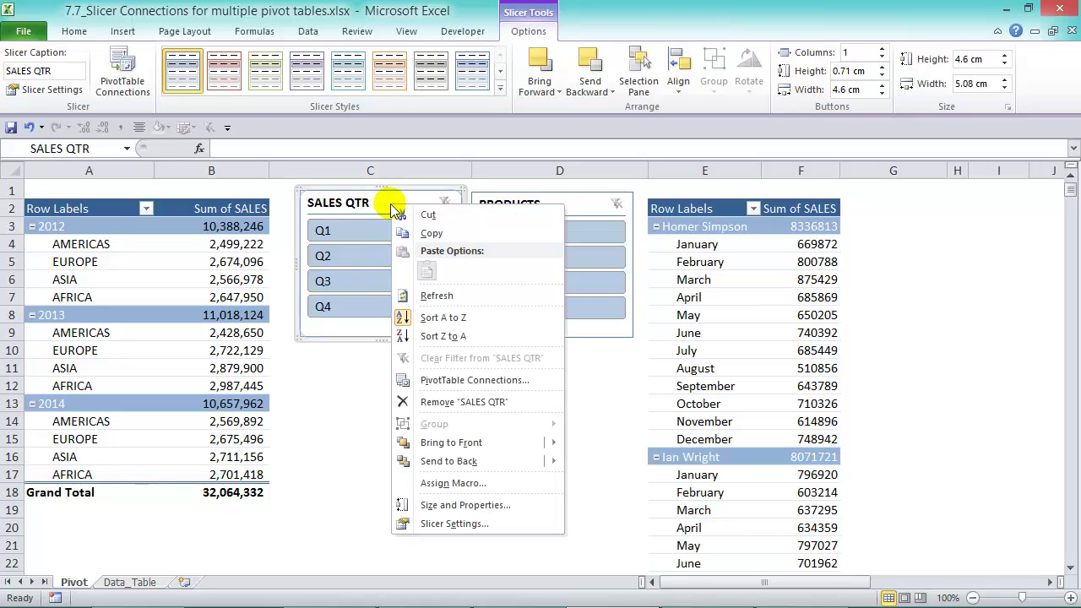
click(477, 379)
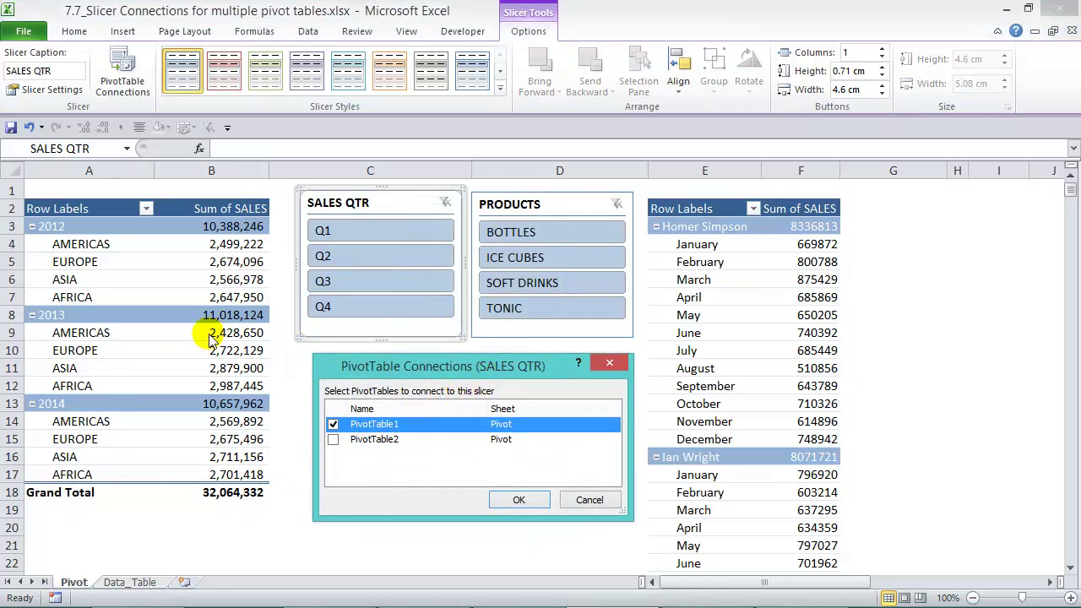
click(334, 440)
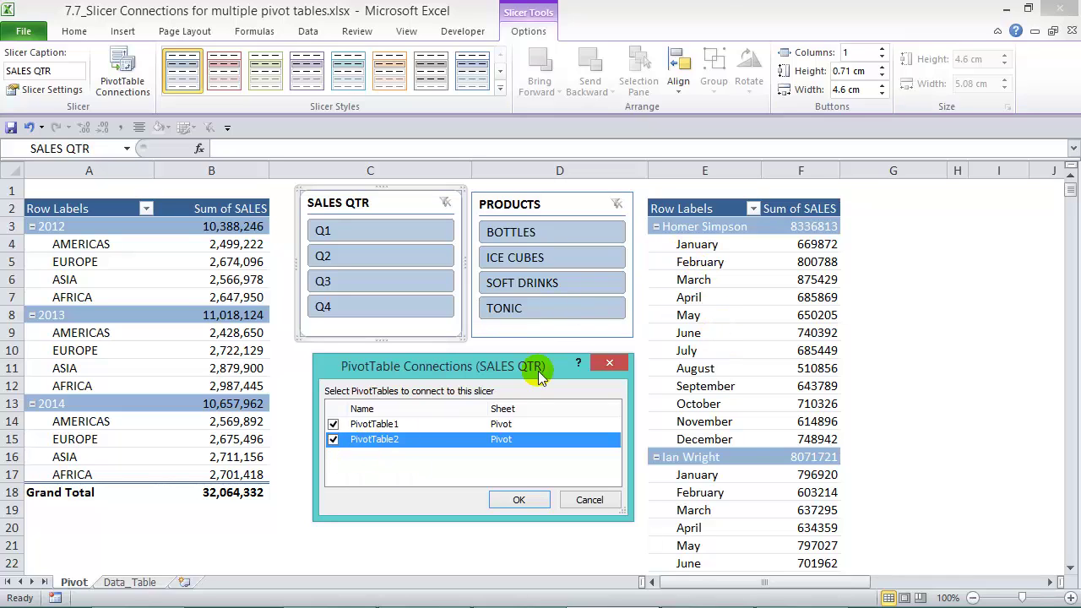
click(517, 499)
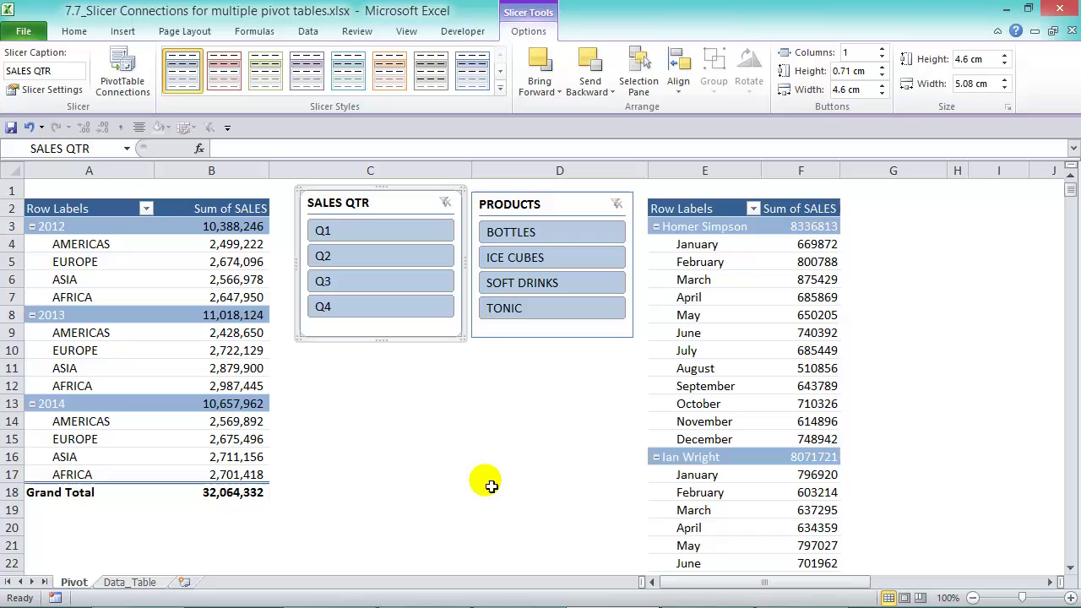
click(405, 235)
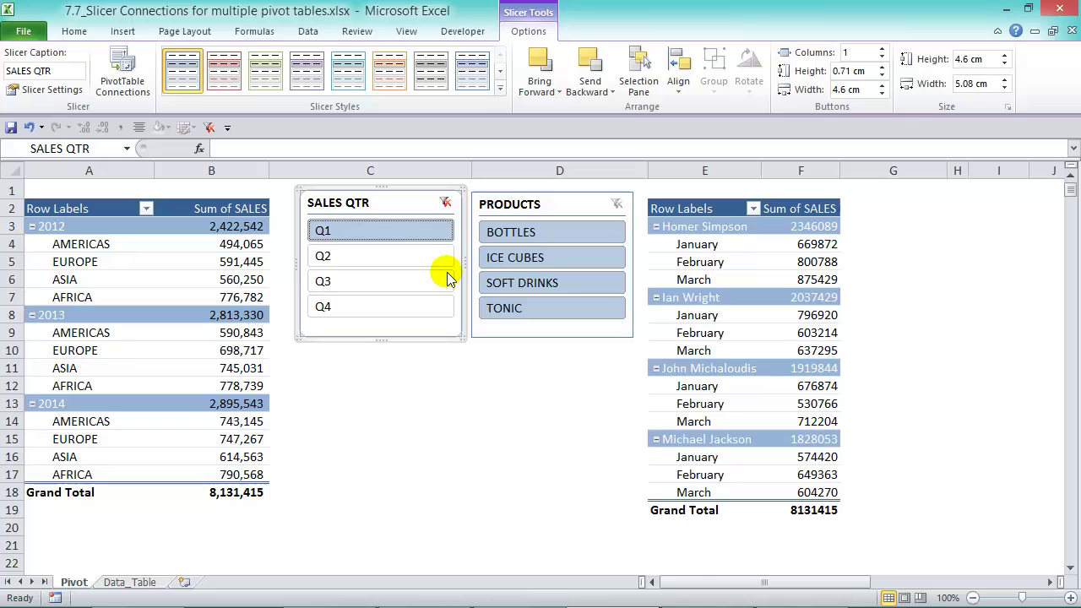
click(421, 257)
click(412, 280)
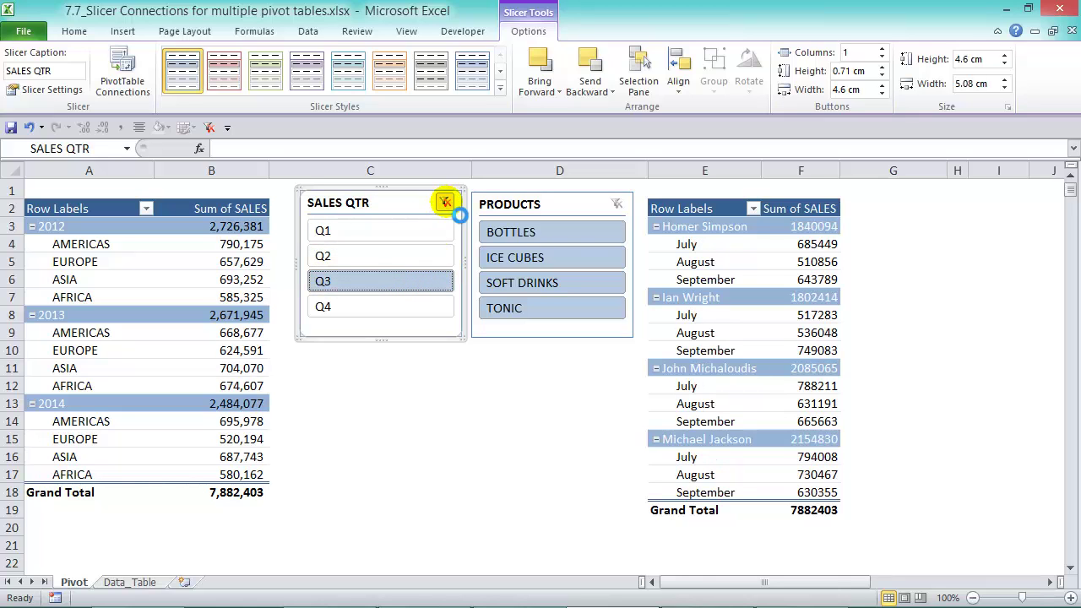
click(445, 203)
click(579, 233)
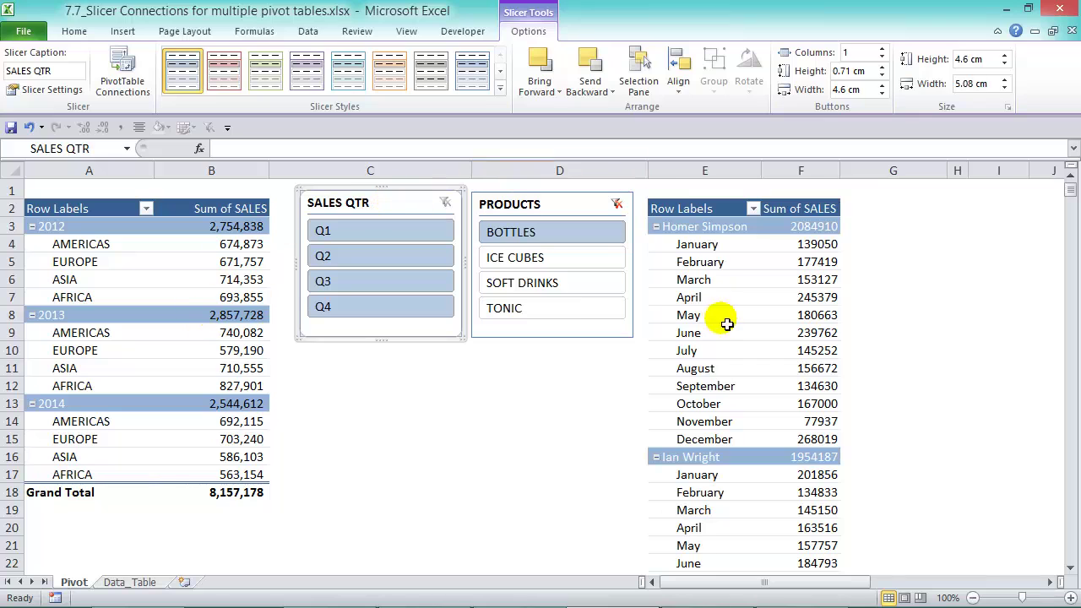
click(591, 260)
click(610, 282)
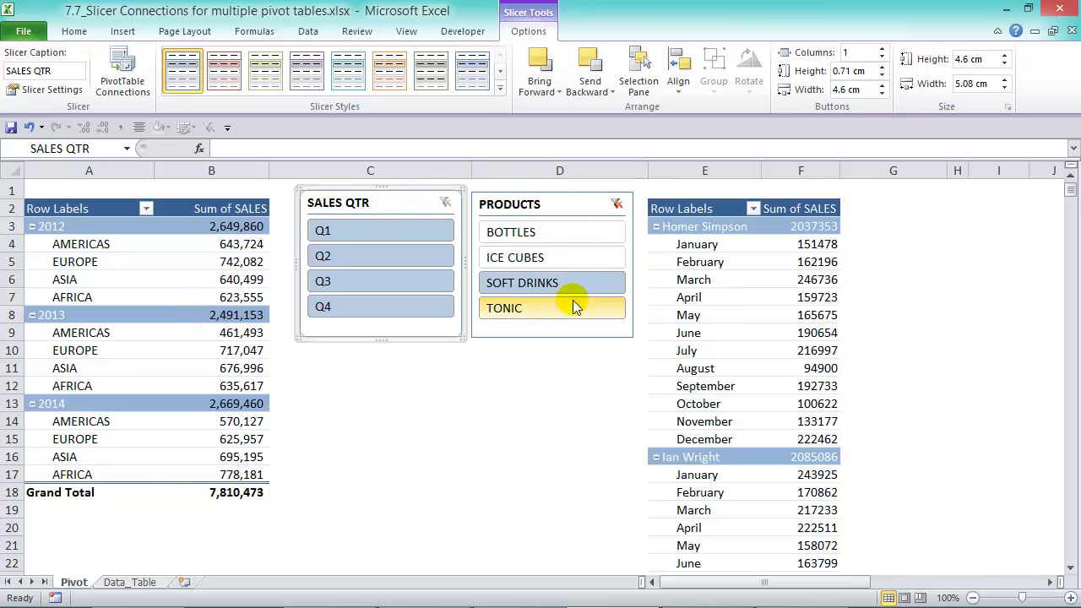
click(574, 308)
click(616, 205)
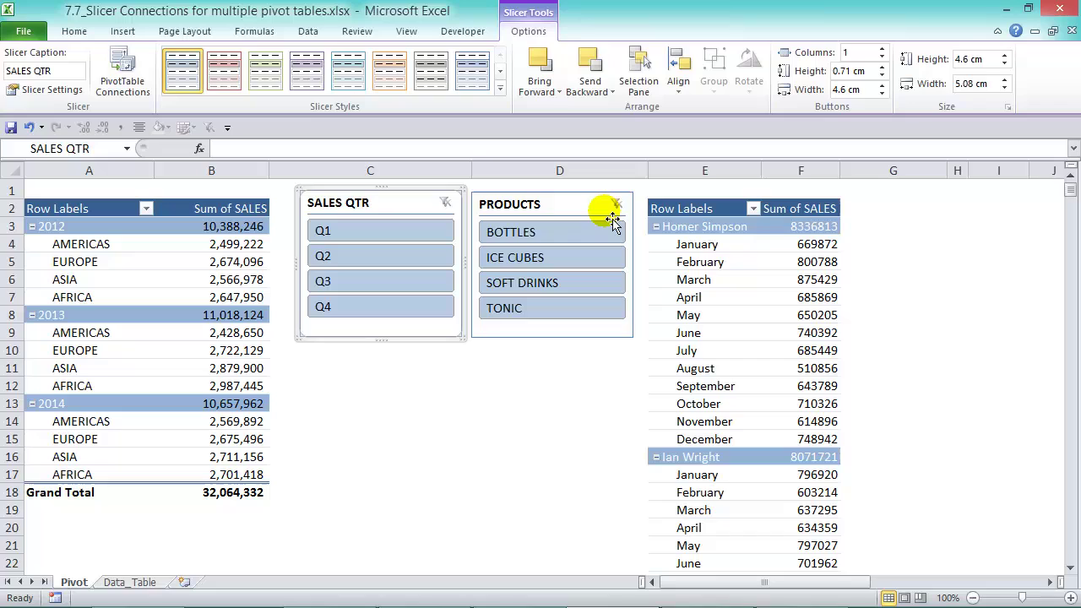